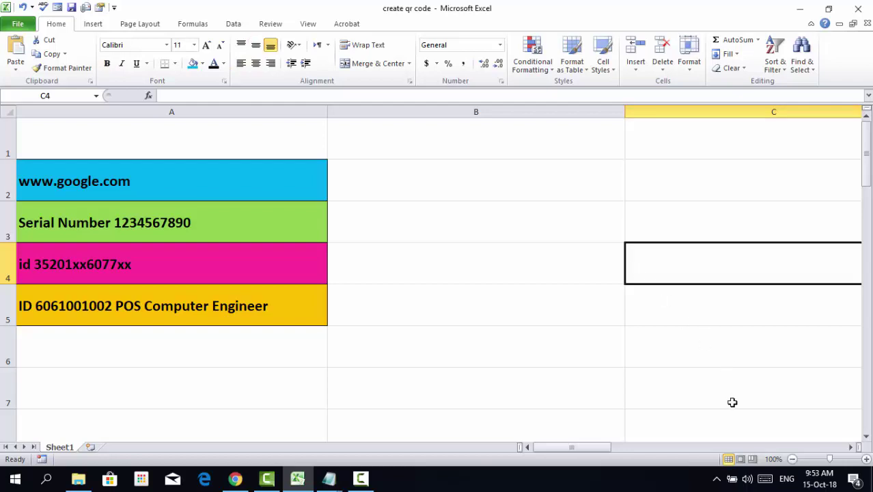
Click through the entries in A2:A5 and nearby cells in columns B and C
click(750, 375)
click(546, 246)
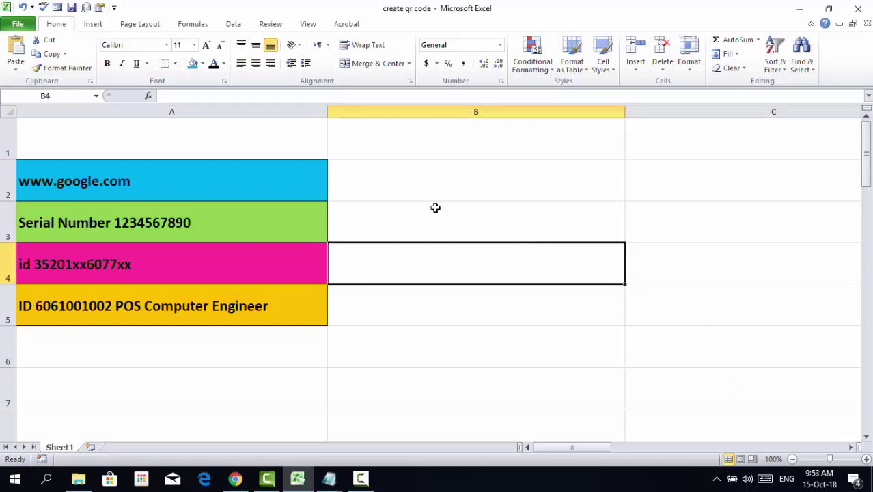
click(294, 183)
click(317, 232)
click(316, 270)
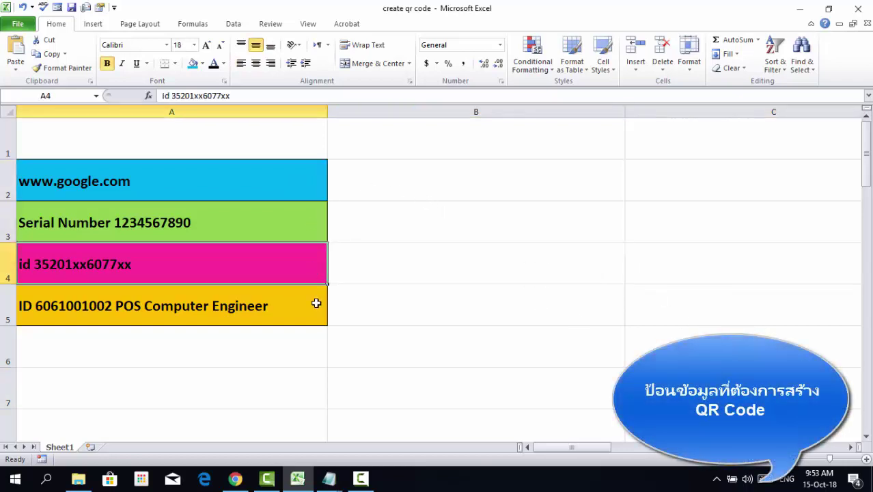
click(316, 302)
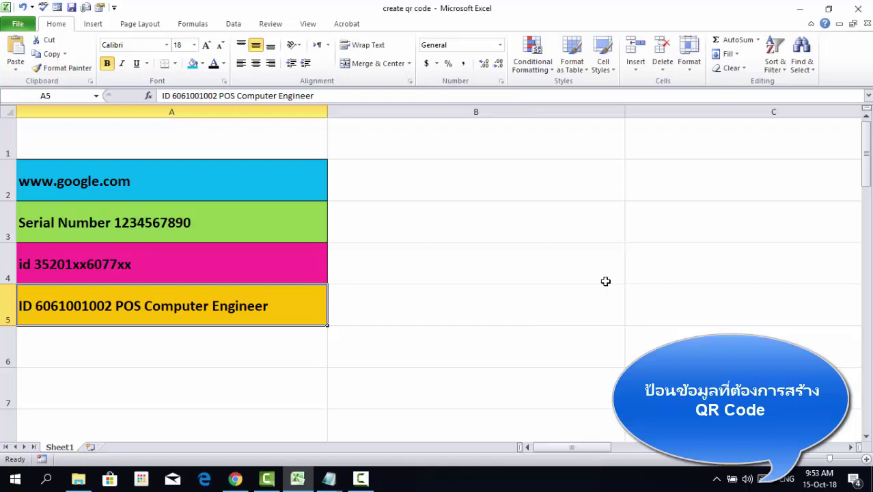
Tick Developer under Customize the Ribbon and switch to the Developer tab
right_click(378, 81)
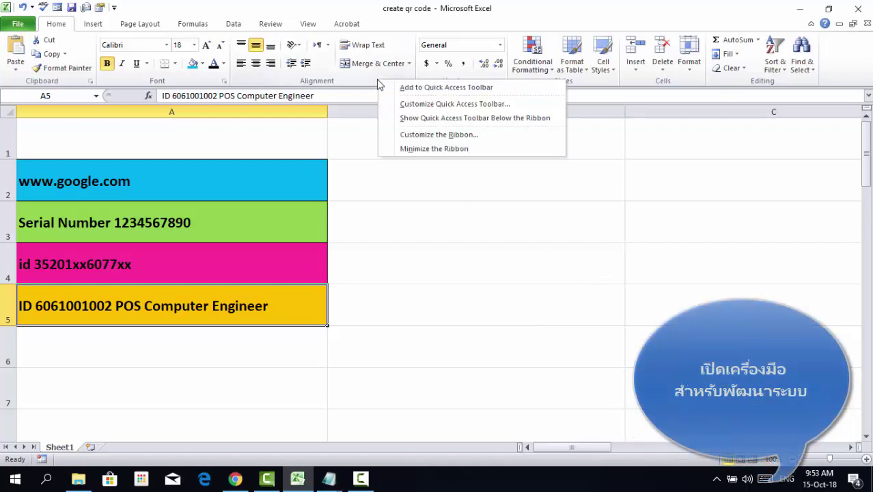
click(405, 134)
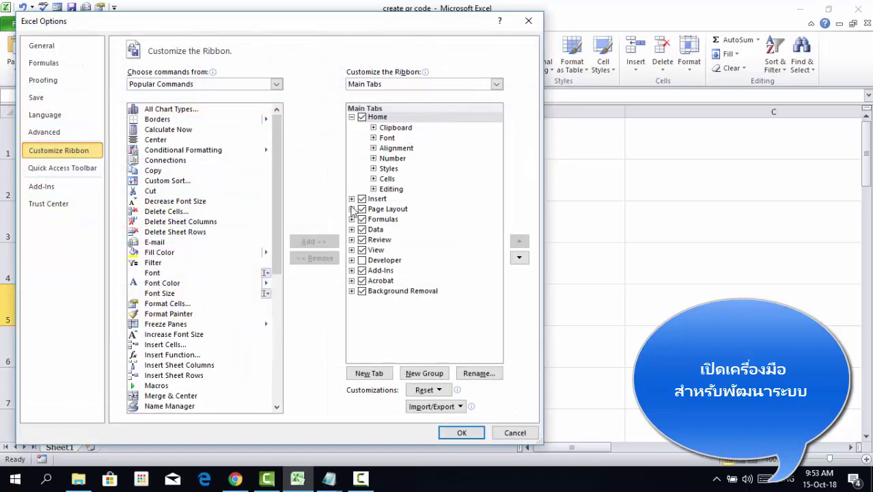
click(362, 260)
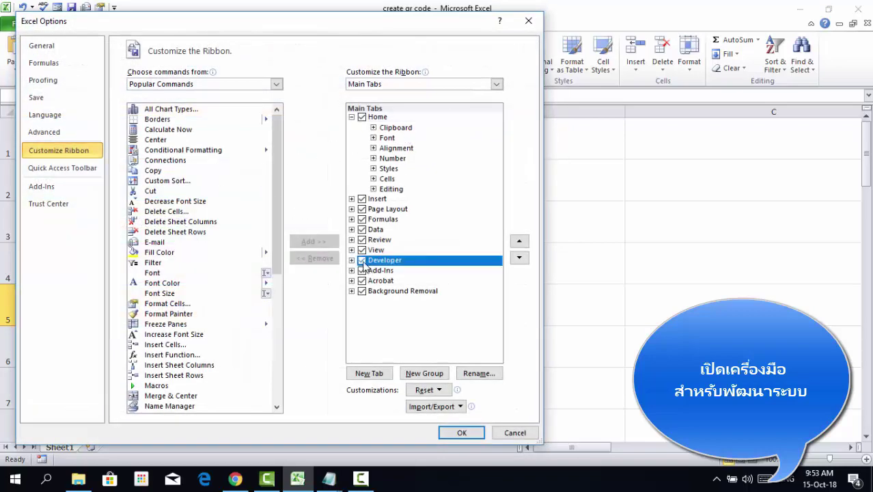
click(461, 433)
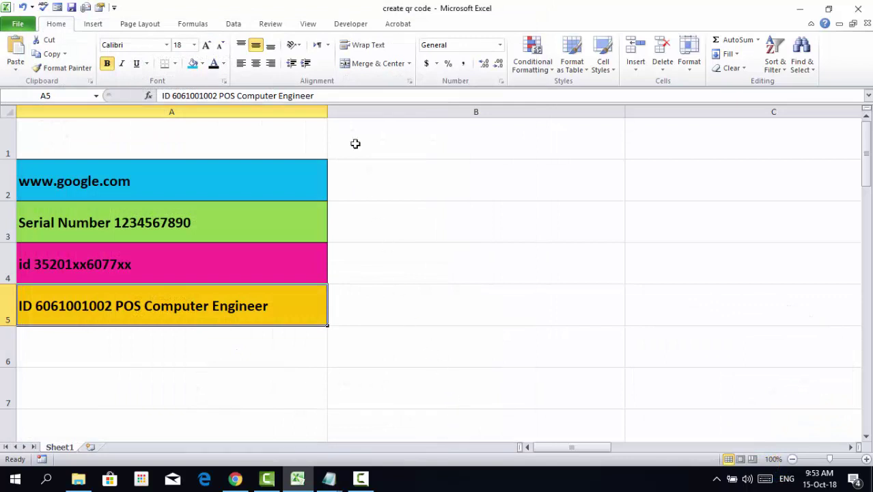
click(369, 27)
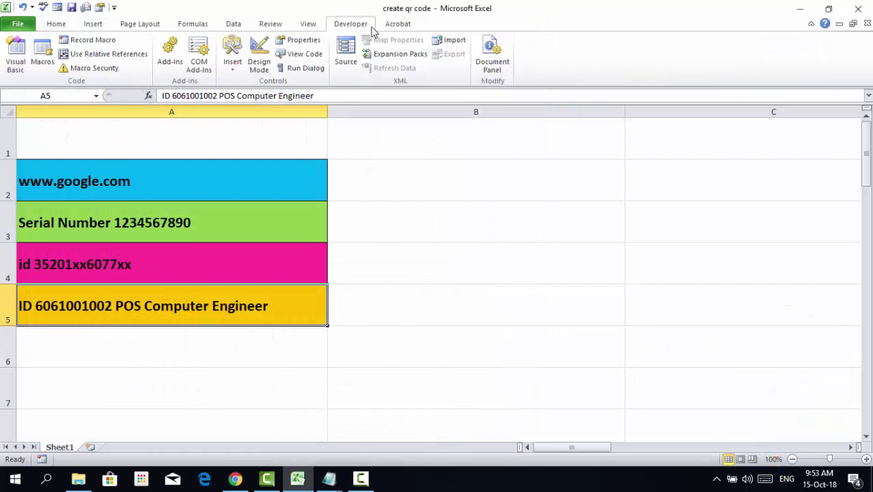
Launch Visual Basic from the Developer tab and insert a new empty Module1
click(12, 60)
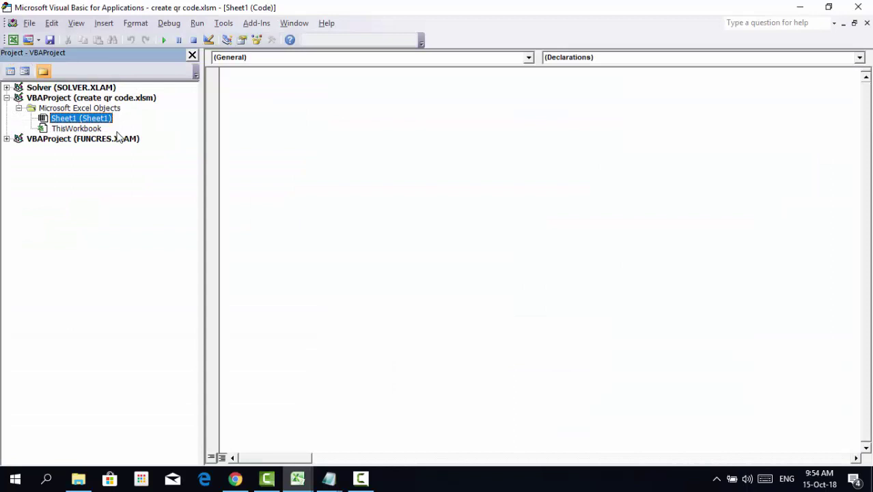
click(108, 27)
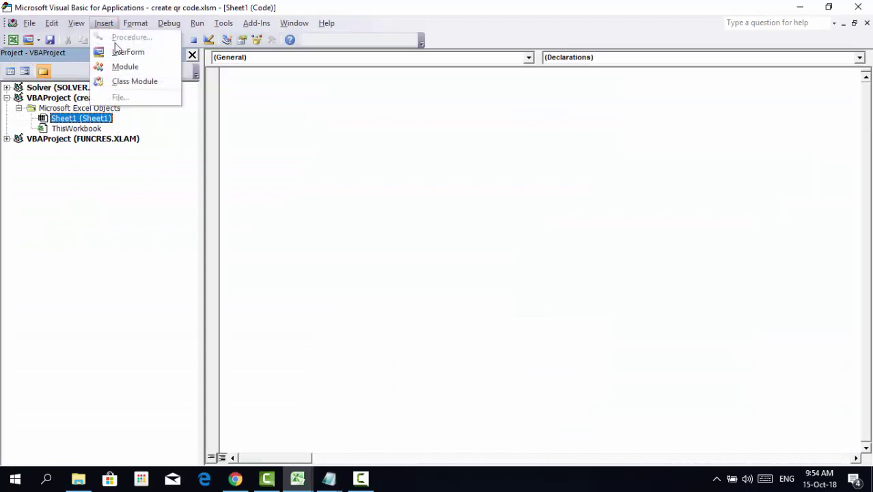
click(130, 67)
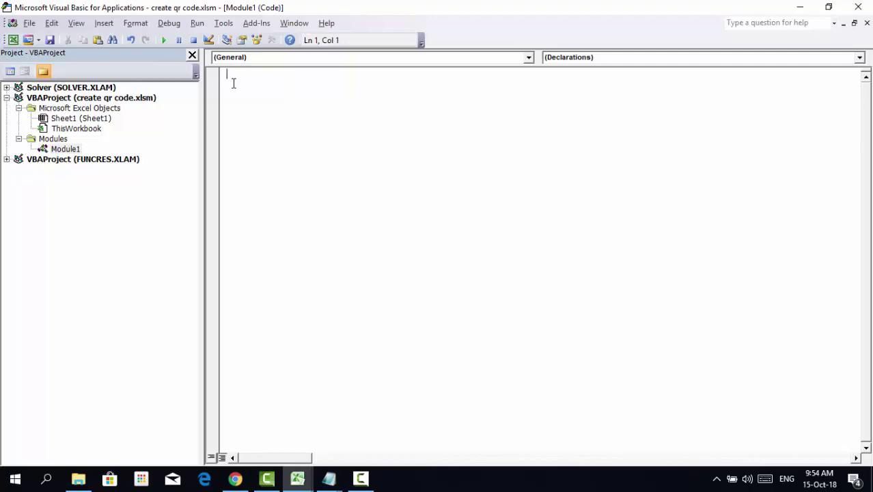
Open insertQR.txt in Notepad, copy all of its macro code, and minimize Notepad
mouse_move(79, 477)
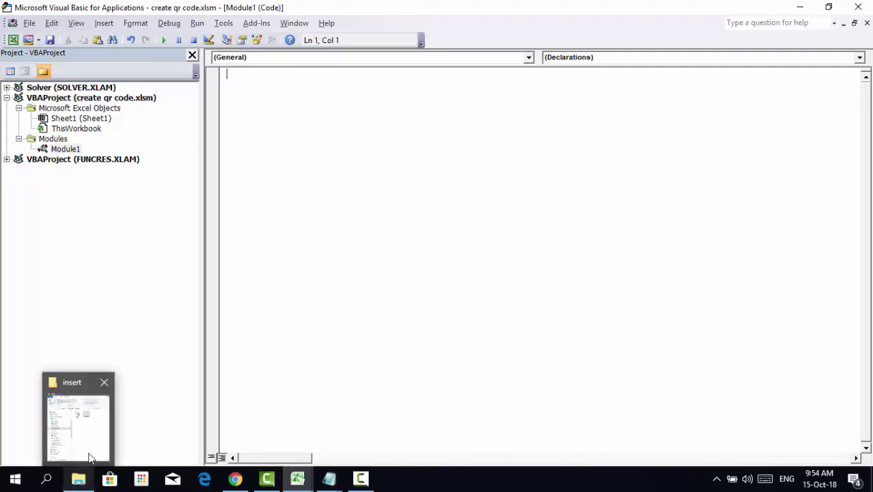
click(90, 453)
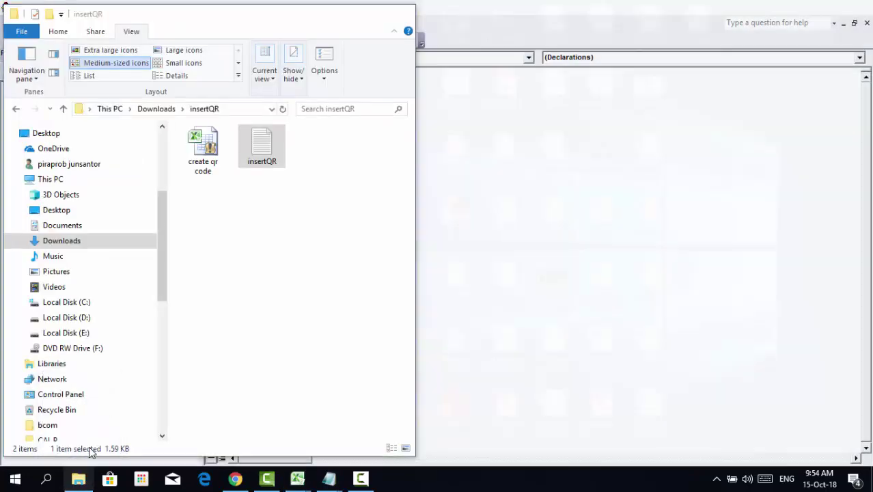
double_click(278, 159)
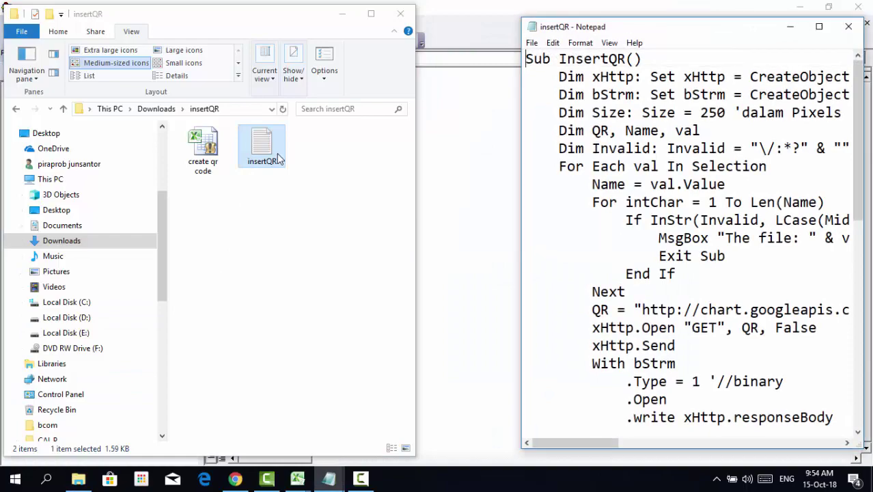
click(828, 18)
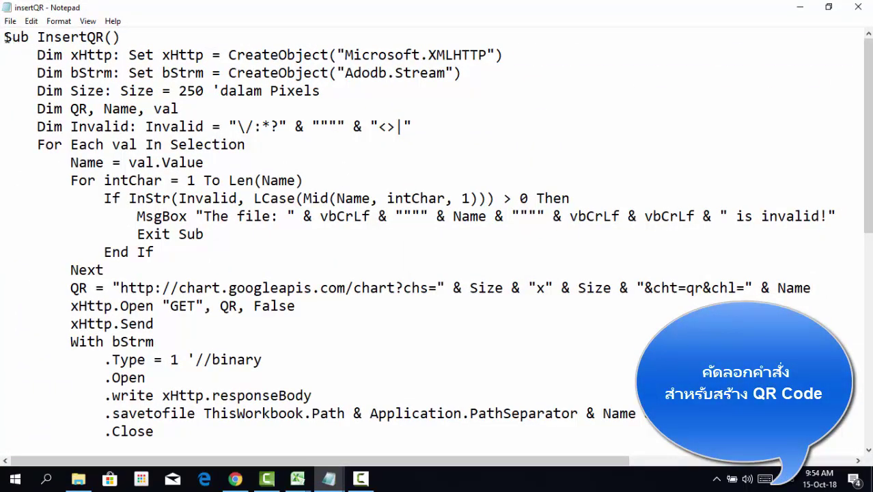
drag(5, 38, 65, 448)
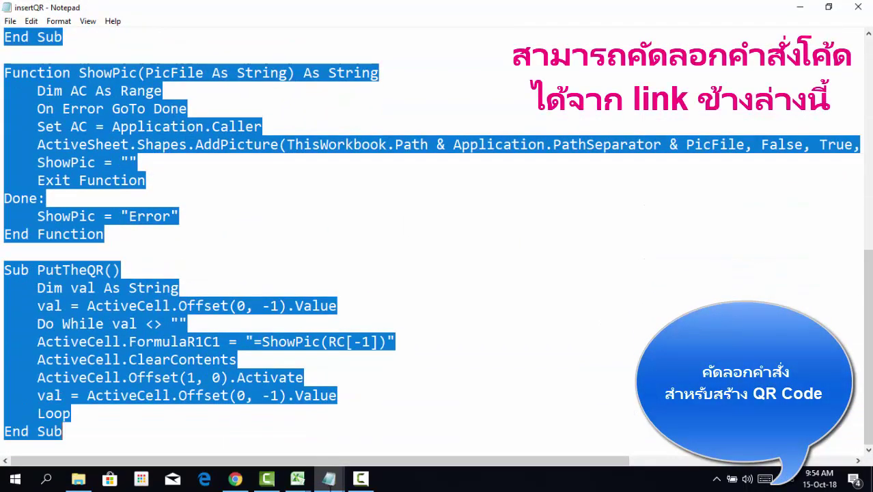
right_click(77, 170)
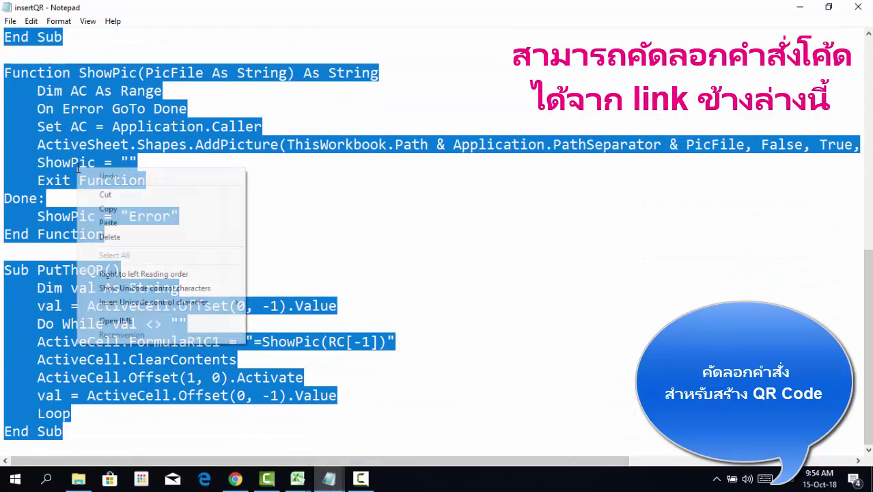
click(108, 209)
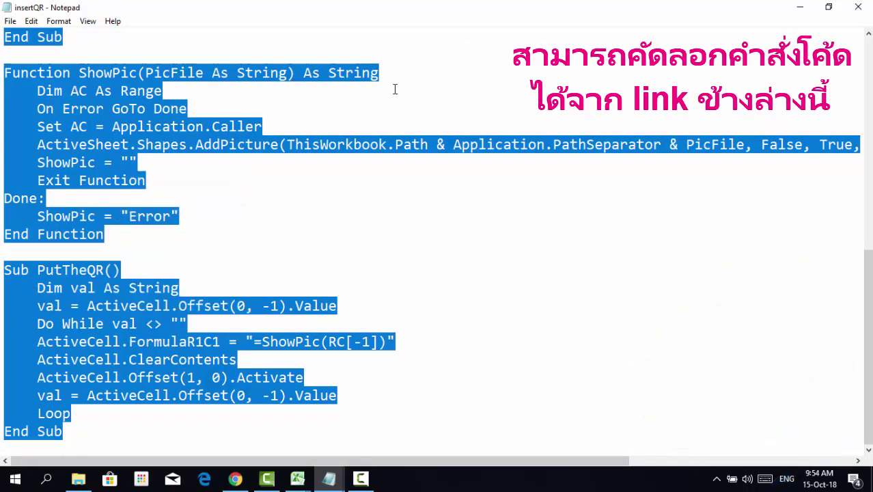
click(807, 8)
Paste the InsertQR, ShowPic and PutTheQR code into Module1 and close the VBA editor
click(346, 15)
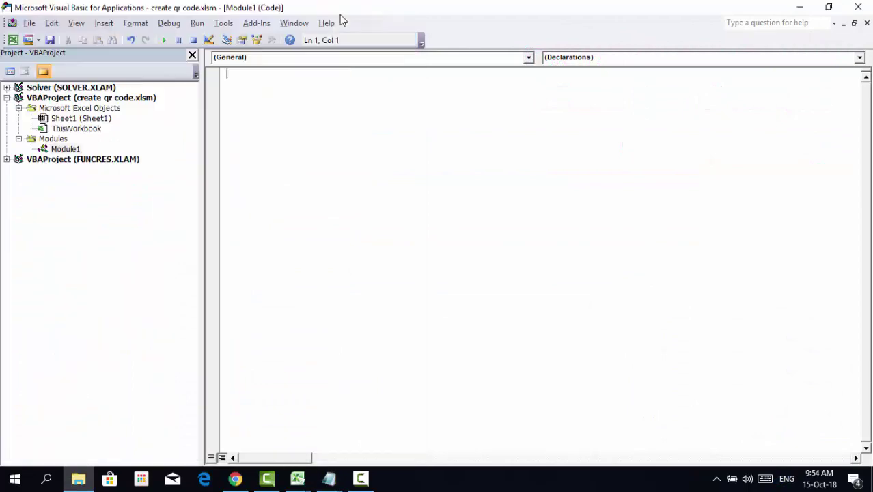
right_click(239, 78)
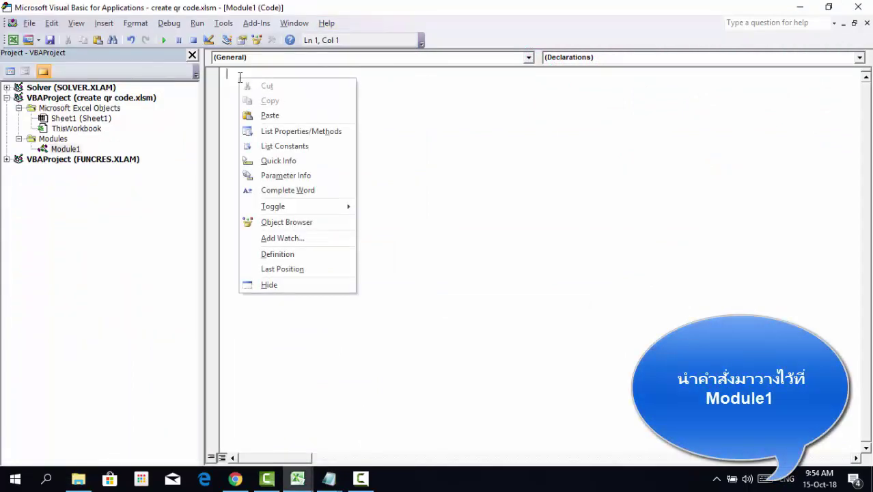
click(269, 116)
scroll(566, 170, up, 4)
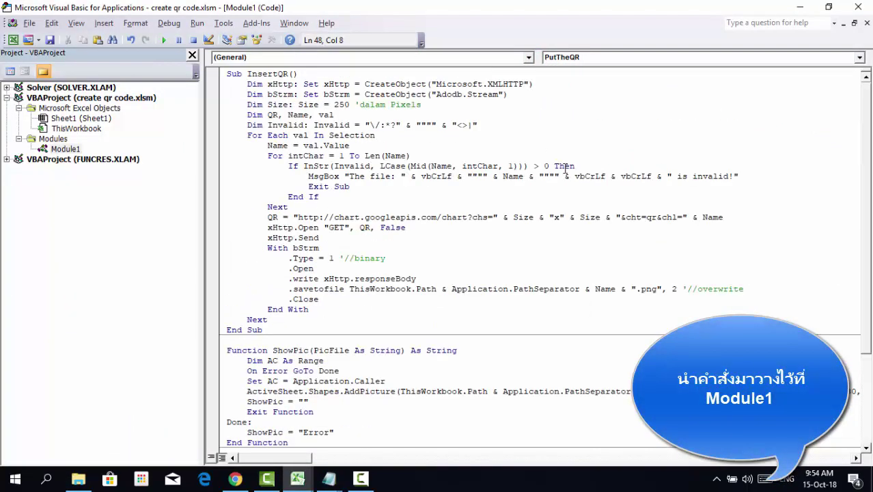
scroll(501, 228, down, 4)
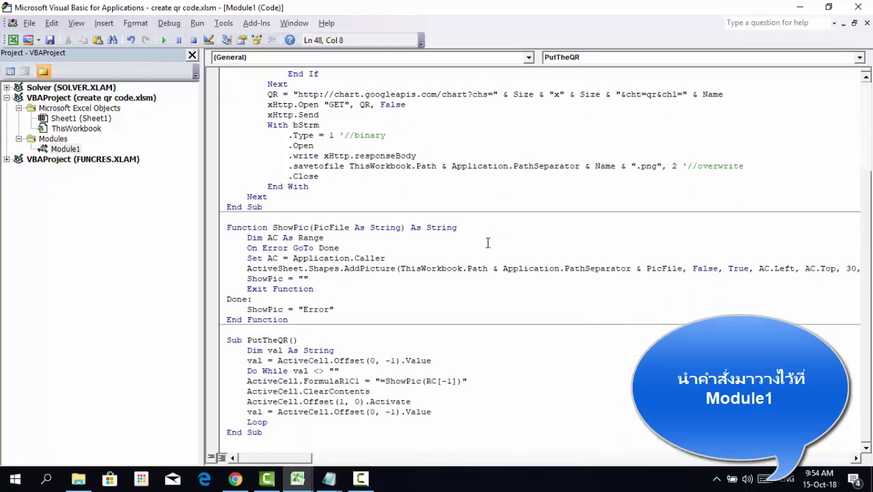
scroll(503, 235, up, 4)
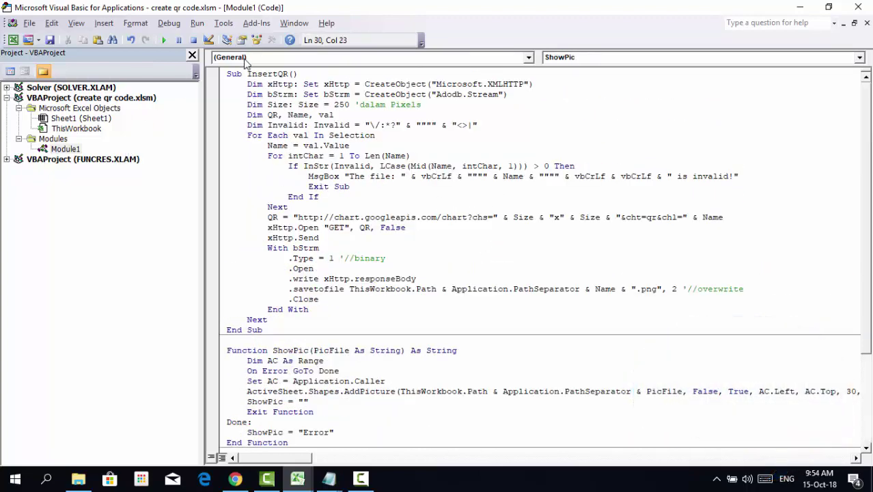
click(858, 8)
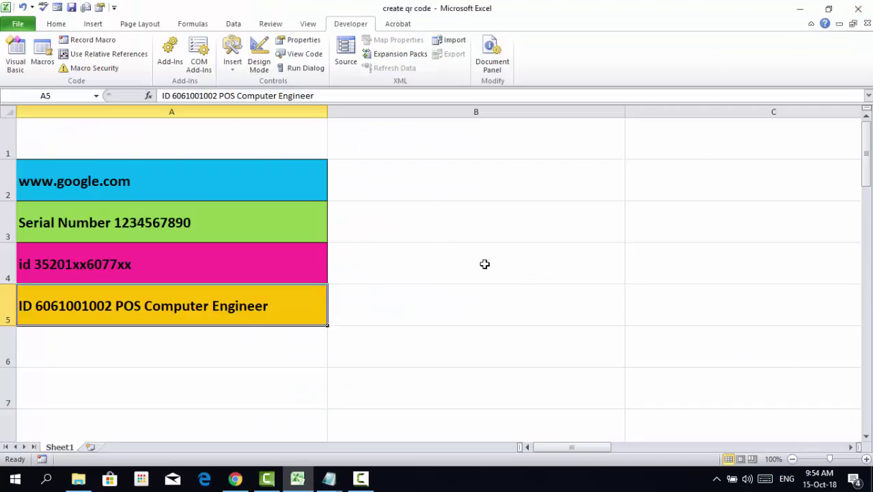
Draw a Form Controls button across rows 6–7 and create its new Button4_Click macro
click(241, 71)
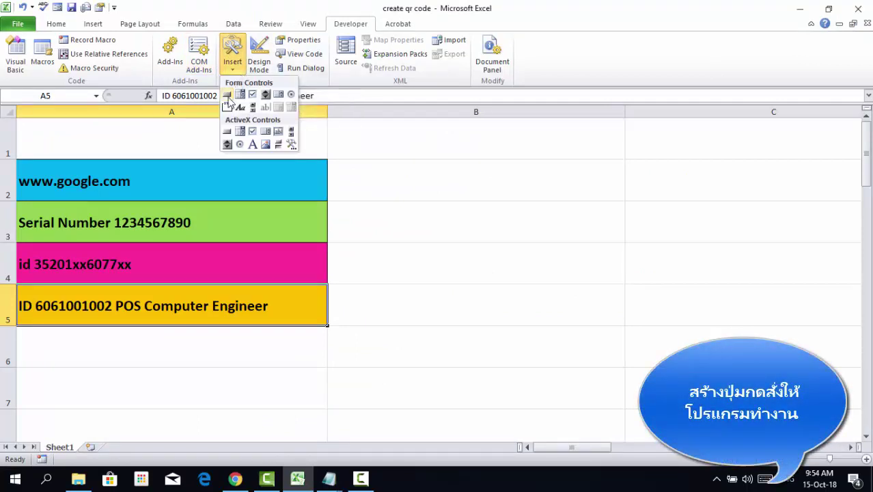
click(227, 96)
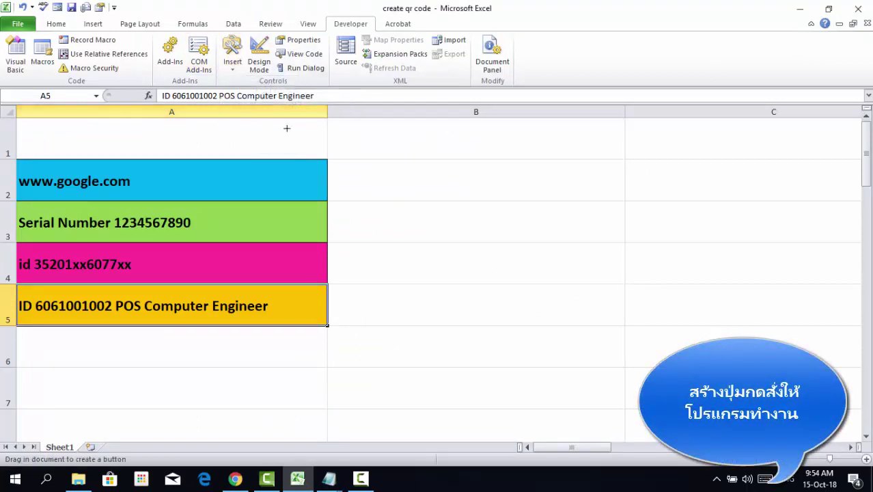
drag(100, 350, 213, 394)
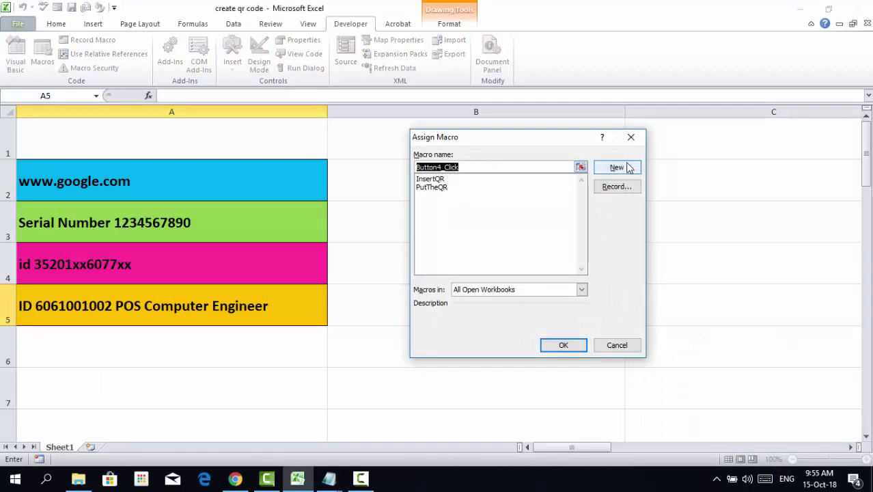
click(629, 170)
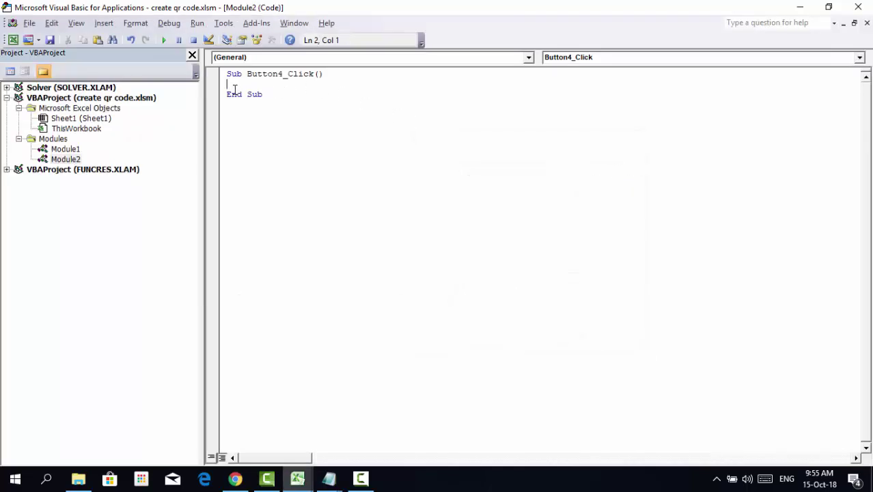
Copy the InsertQR name from Module1 so Module2's Button4_Click runs Call InsertQR
double_click(72, 150)
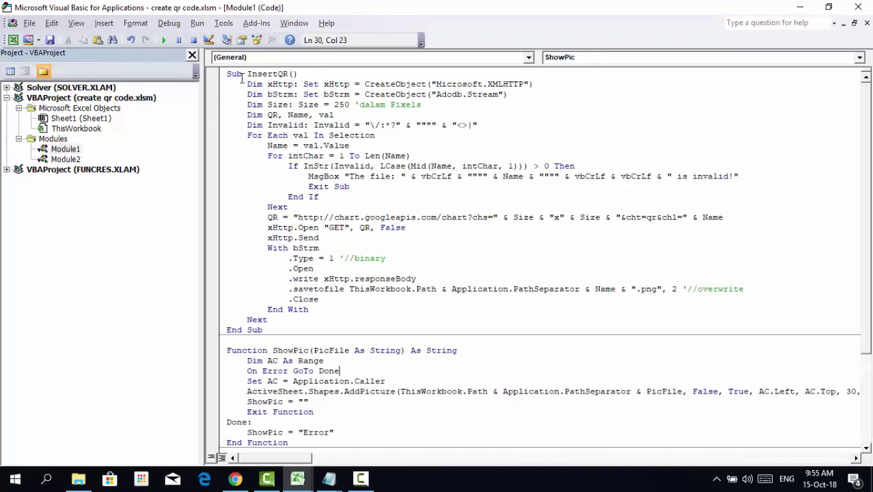
drag(248, 74, 283, 73)
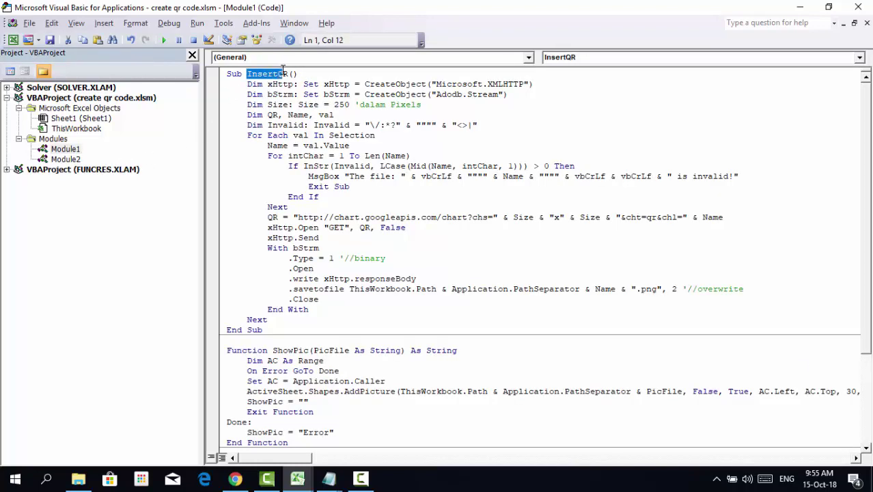
right_click(286, 80)
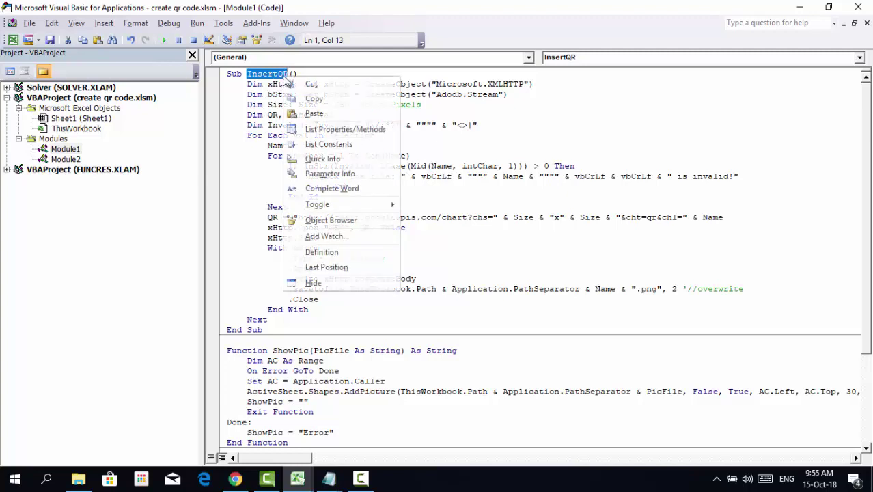
click(300, 98)
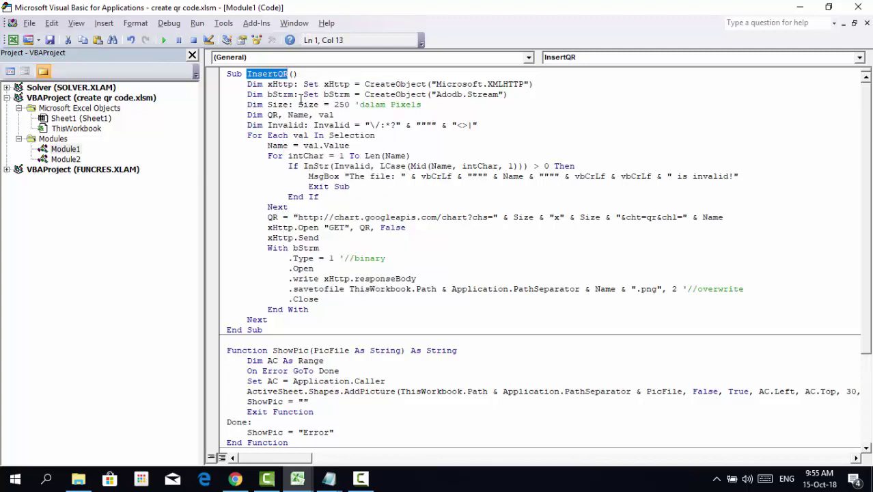
double_click(65, 159)
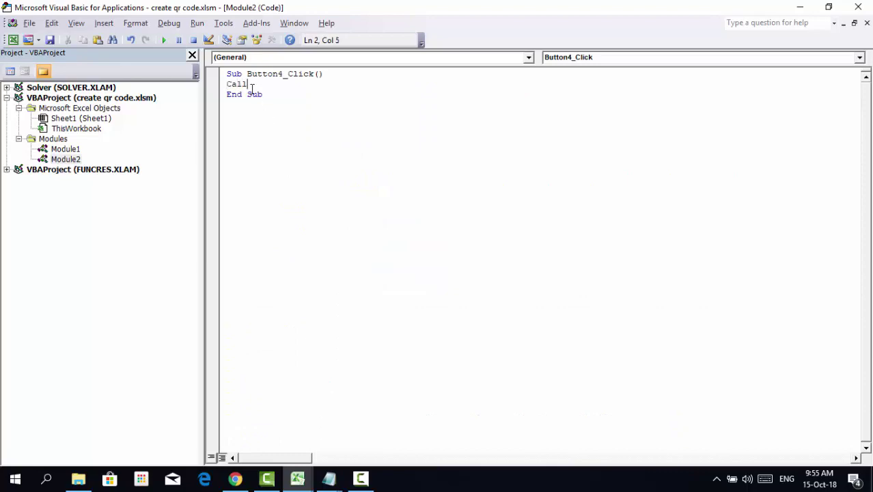
key(ctrl+v)
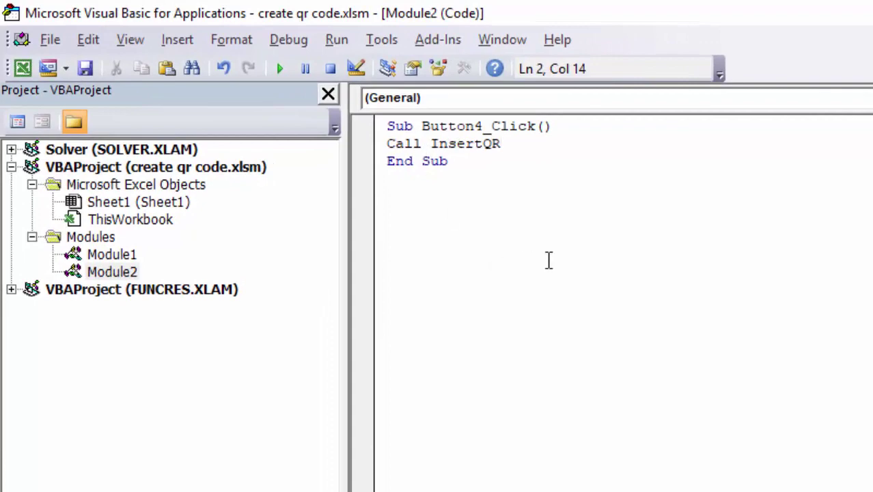
click(866, 9)
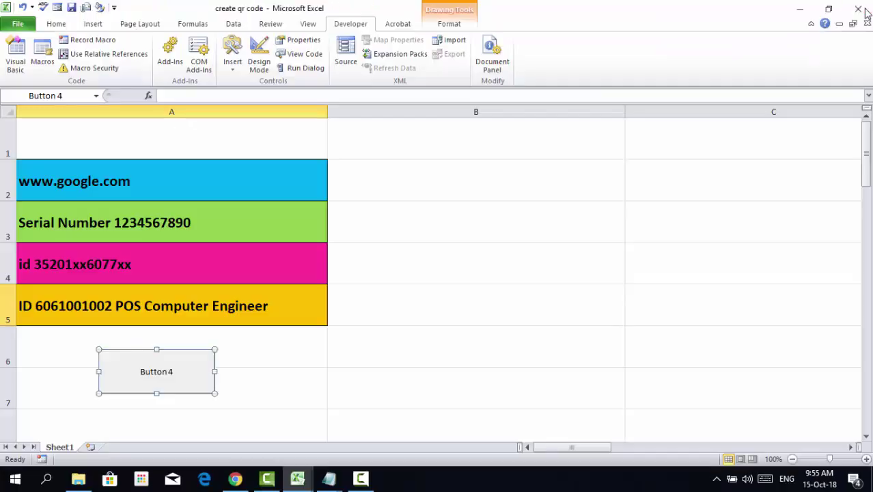
right_click(185, 371)
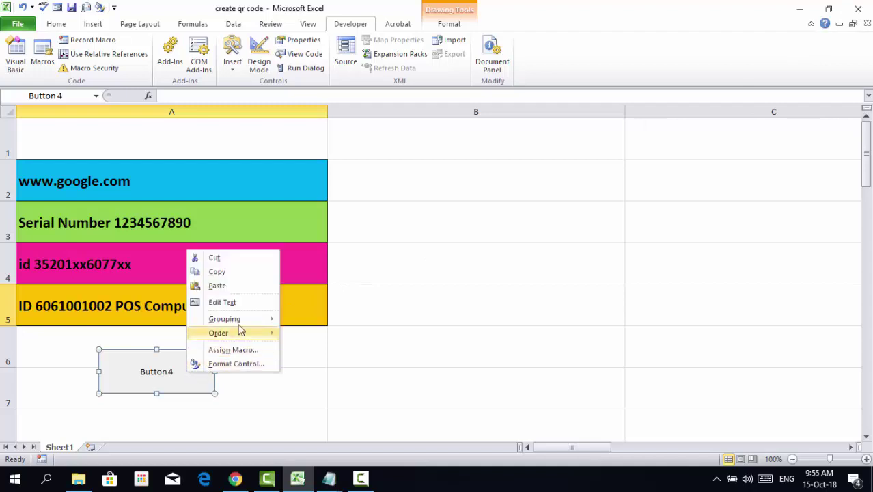
Replace the button caption 'Button 4' with 'Create QR Code'
click(242, 302)
key(Delete)
key(Delete)
key(Delete)
key(Delete)
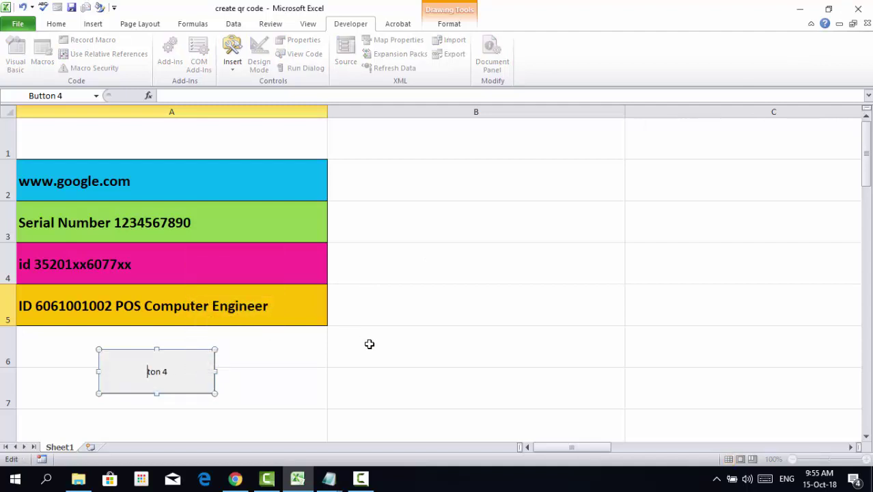
key(Delete)
key(Delete)
key(Delete)
text(at)
text(e Q)
text(R Co)
text(de)
click(361, 367)
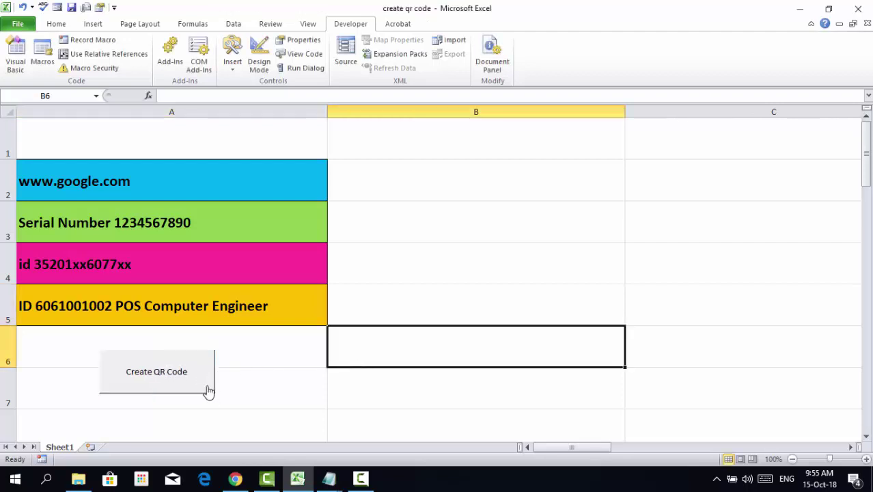
Use Format Control to give the button caption dark red colour, Bold and size 18
right_click(207, 387)
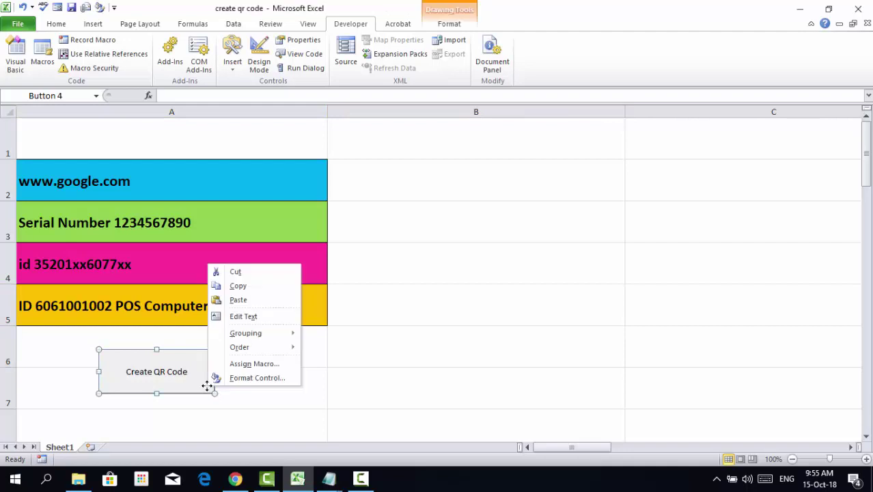
click(257, 378)
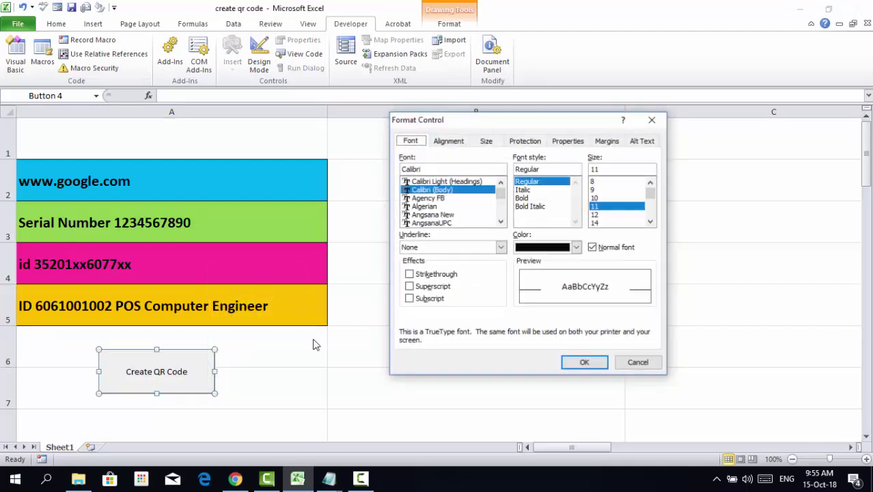
click(576, 247)
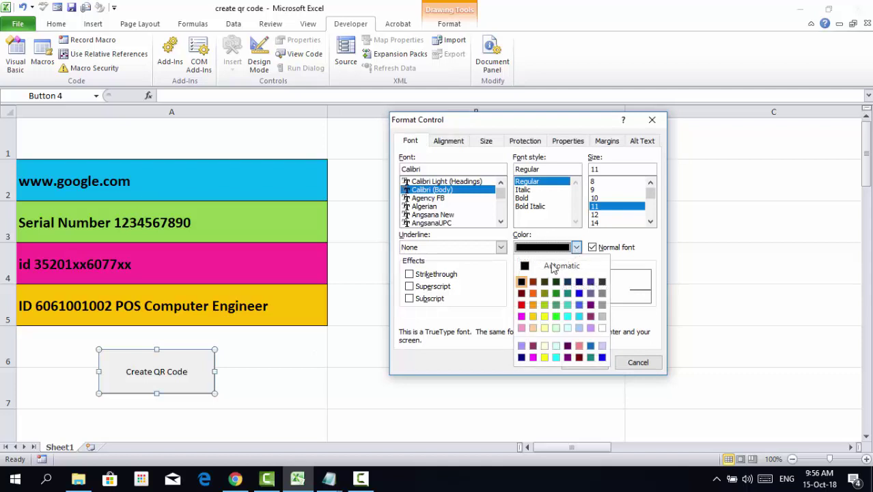
click(522, 293)
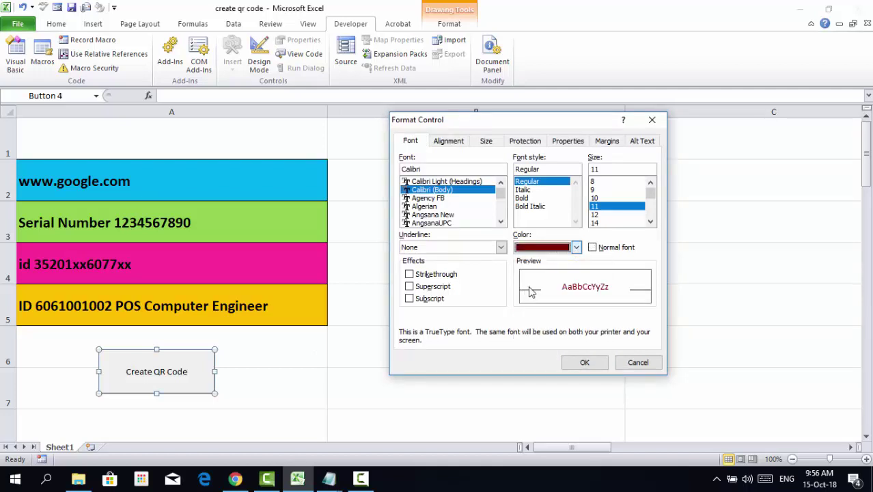
click(536, 198)
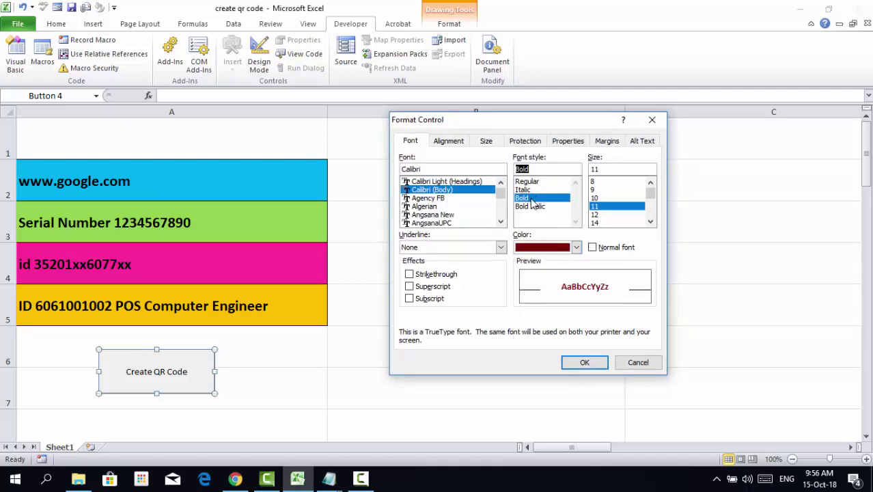
click(600, 216)
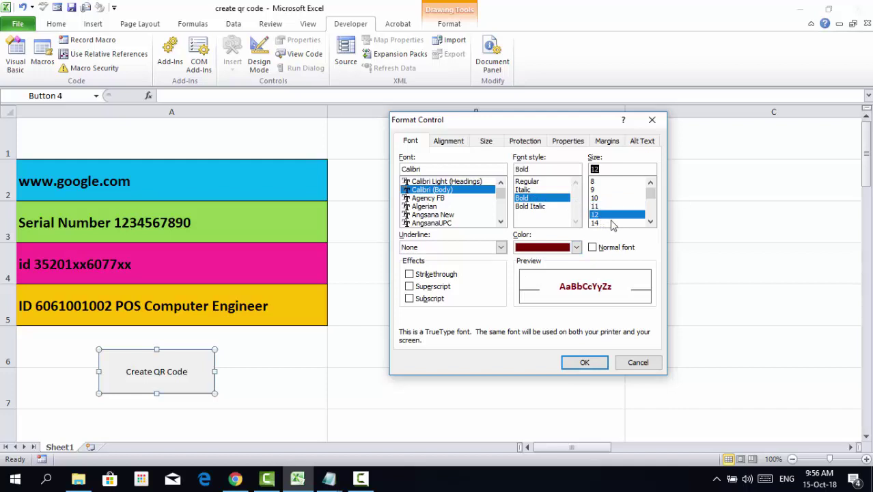
drag(650, 194, 651, 200)
click(609, 223)
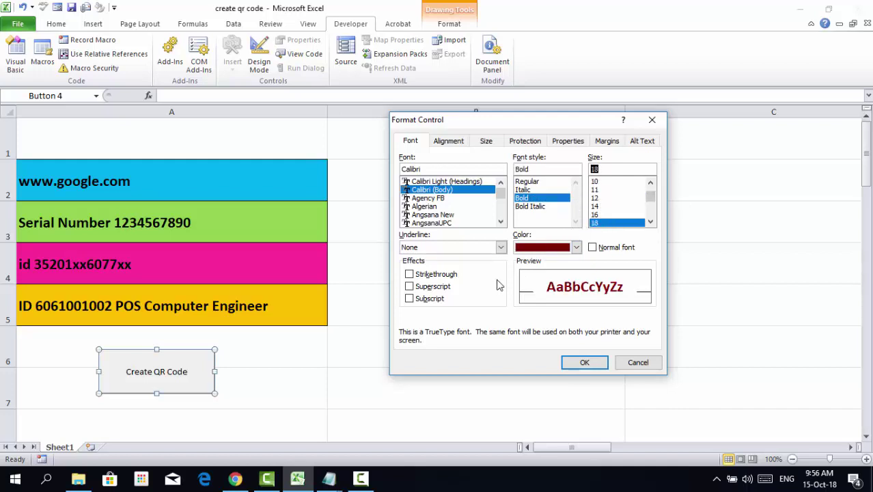
click(586, 365)
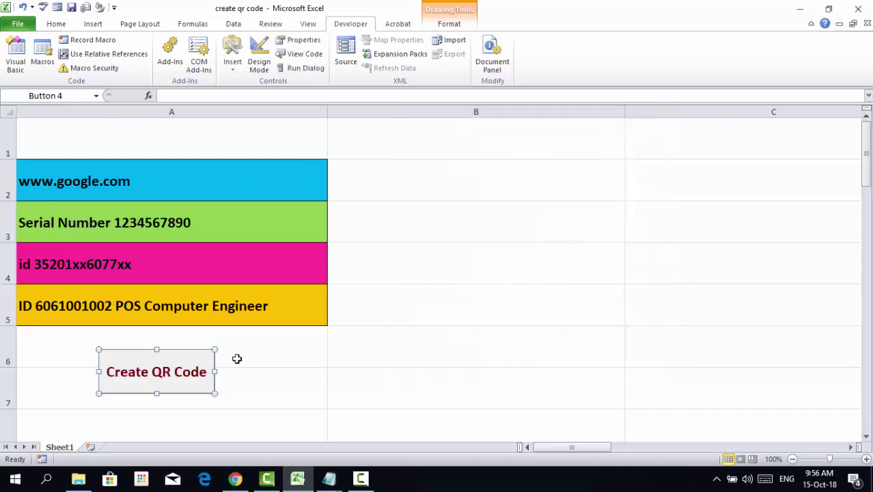
click(300, 354)
Save as Excel Macro-Enabled Workbook 'create qr code.xlsm', replacing the existing file
click(569, 357)
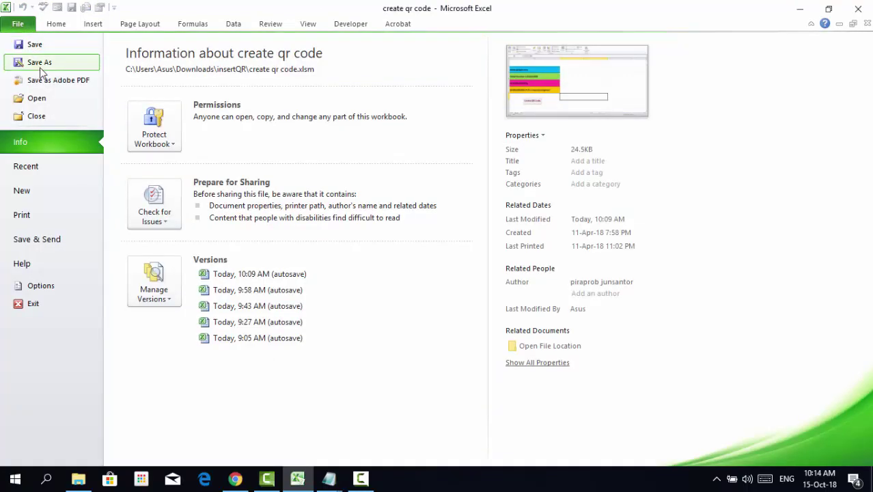
key(Escape)
key(F12)
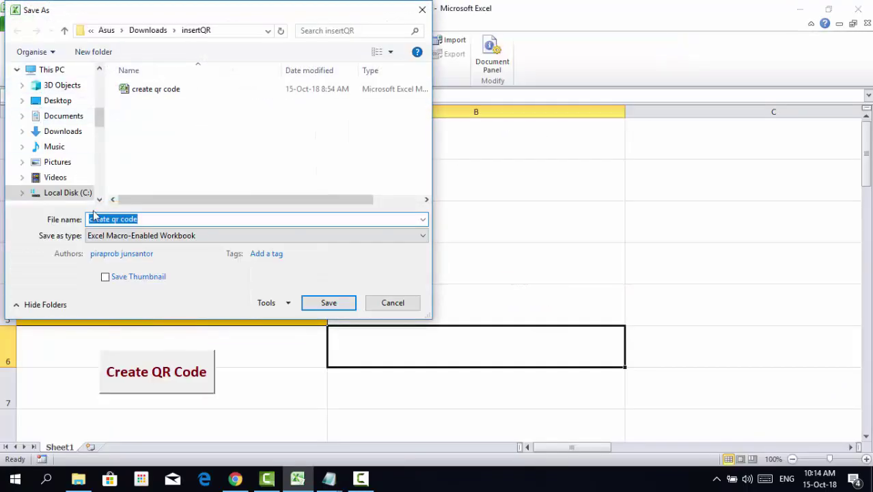
click(140, 220)
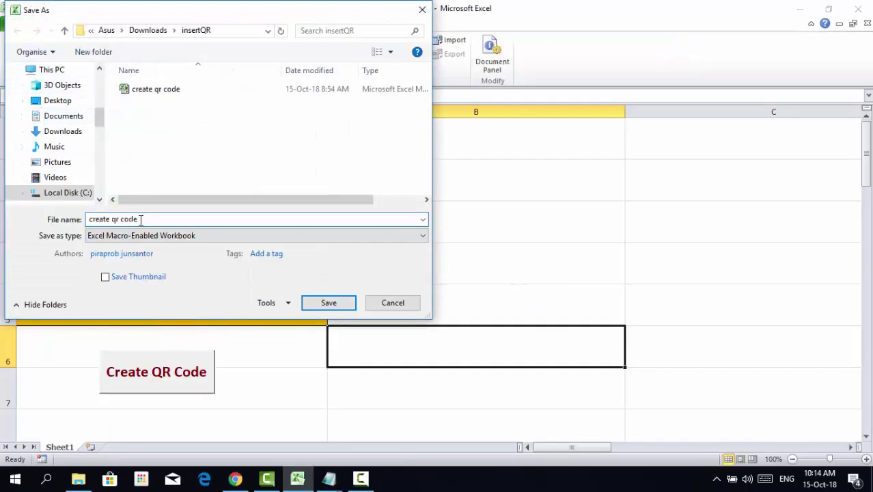
click(207, 237)
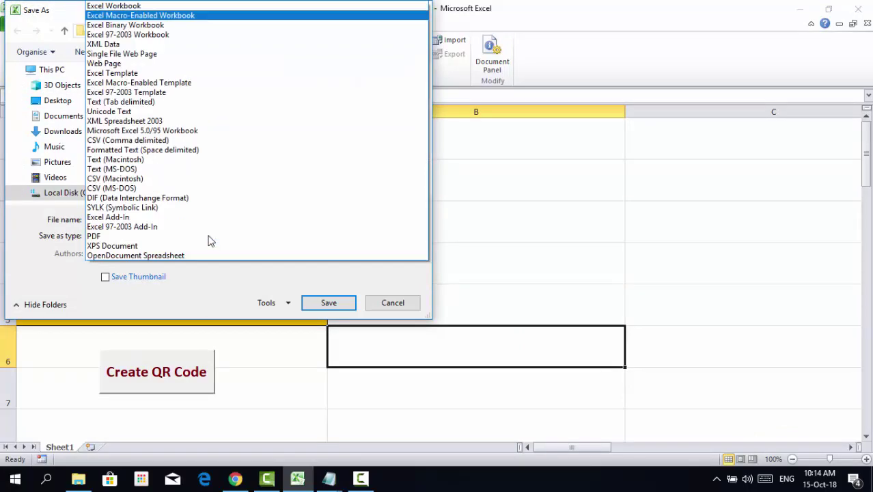
click(137, 15)
drag(282, 15, 425, 80)
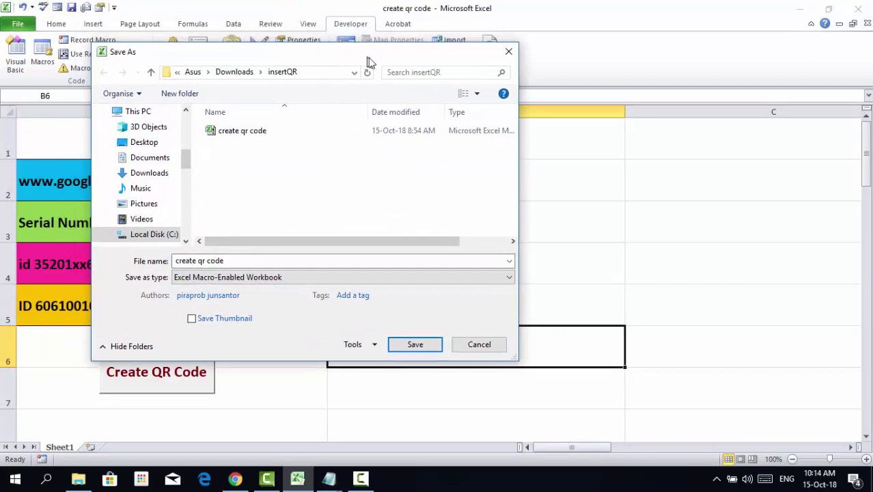
click(445, 305)
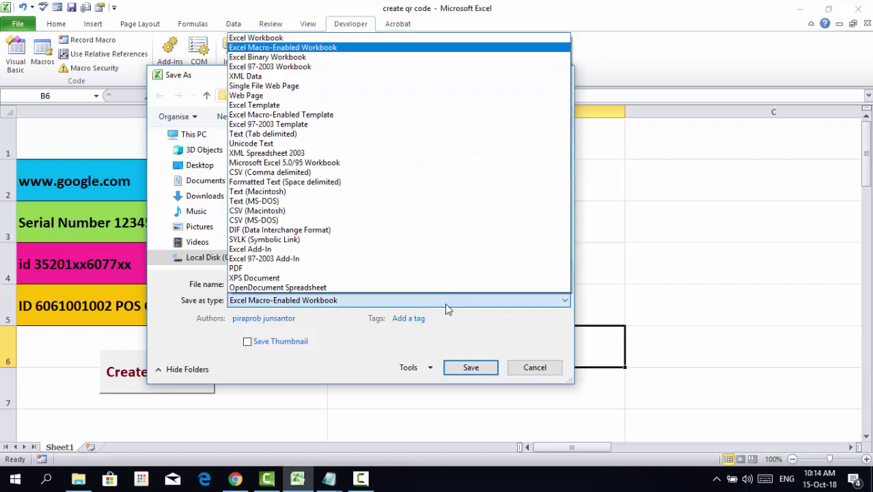
click(336, 49)
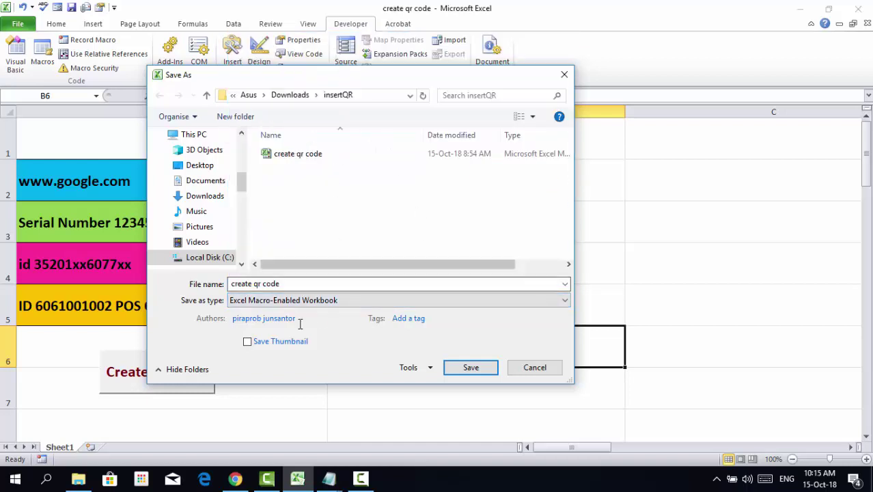
click(488, 375)
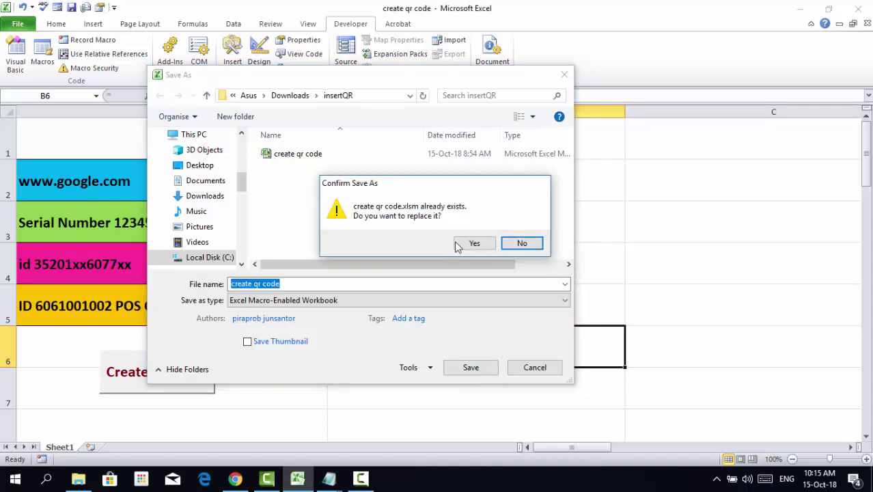
click(464, 244)
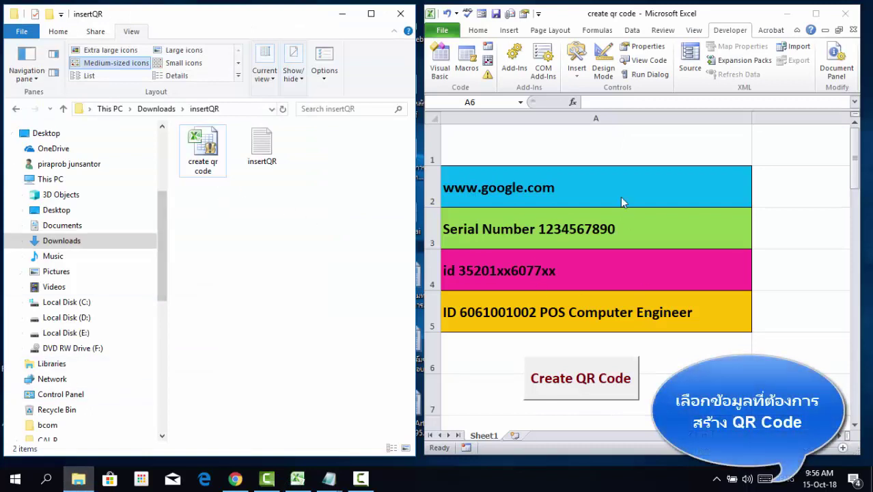
Test the Create QR Code button on A2, A3, A4 and A5 one cell at a time
click(679, 190)
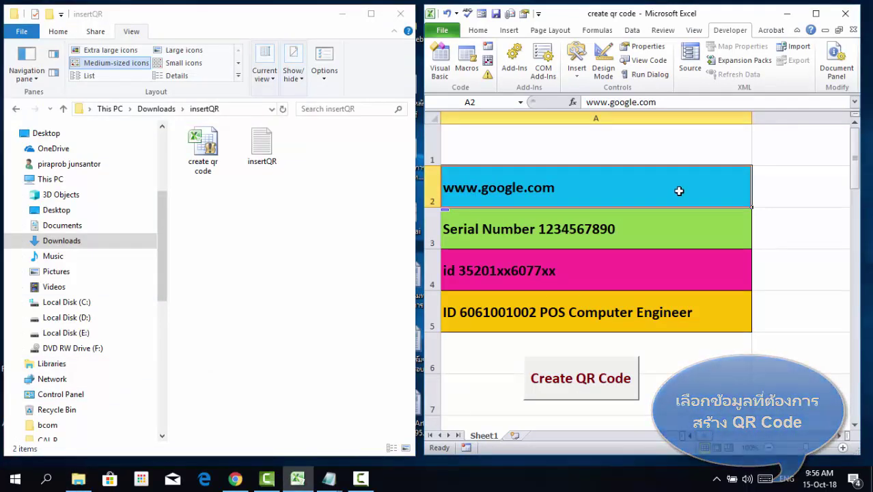
click(613, 391)
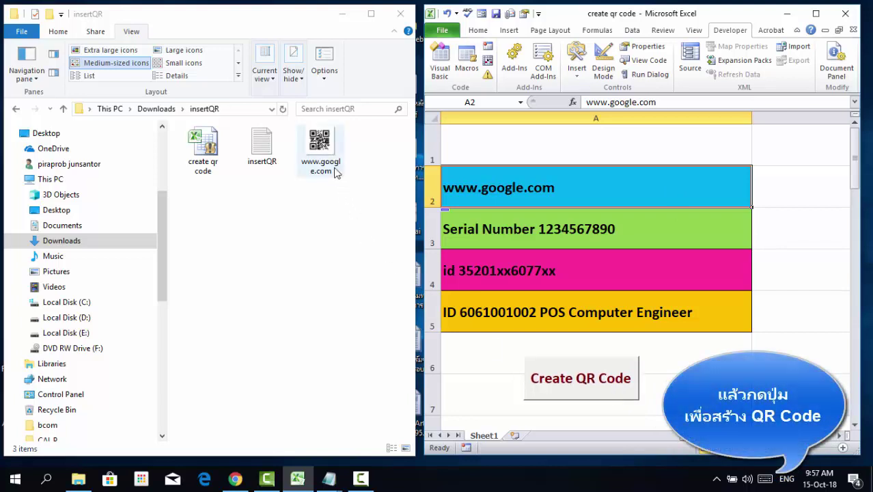
click(662, 234)
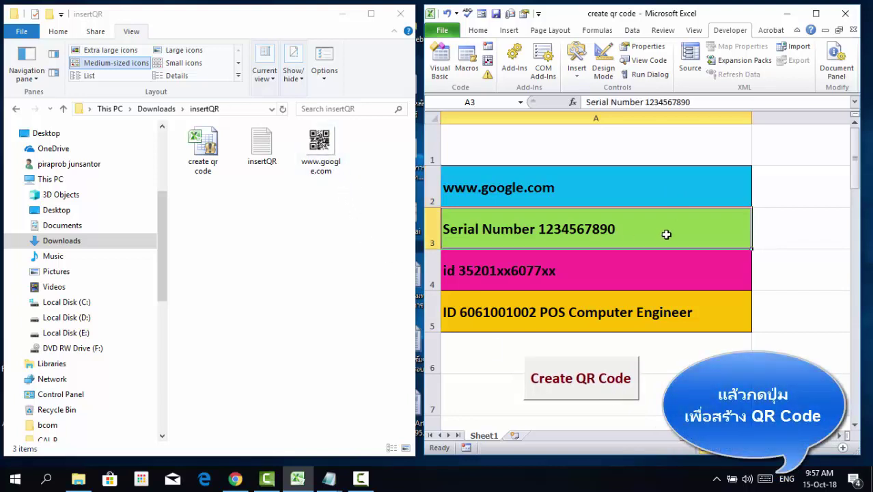
click(612, 391)
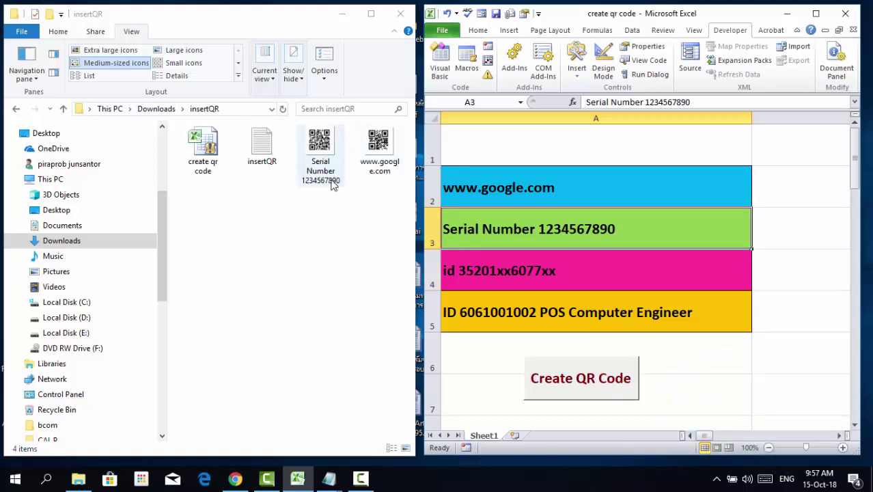
drag(656, 275, 664, 303)
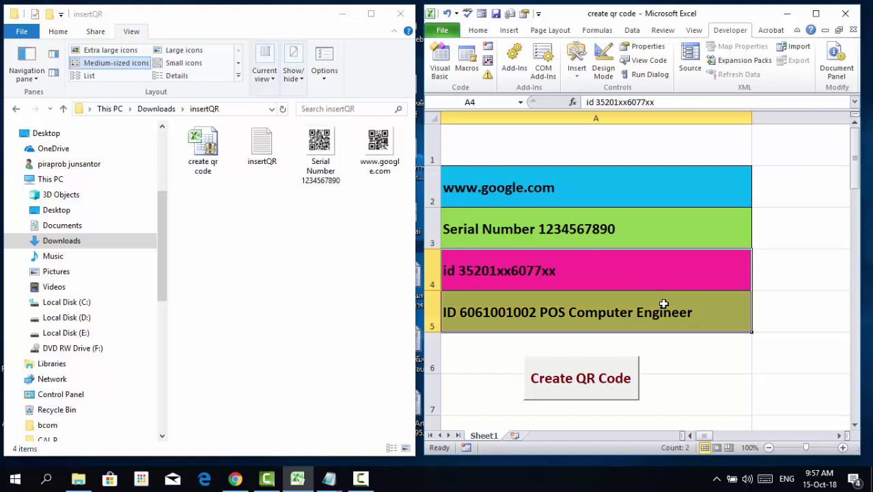
click(716, 280)
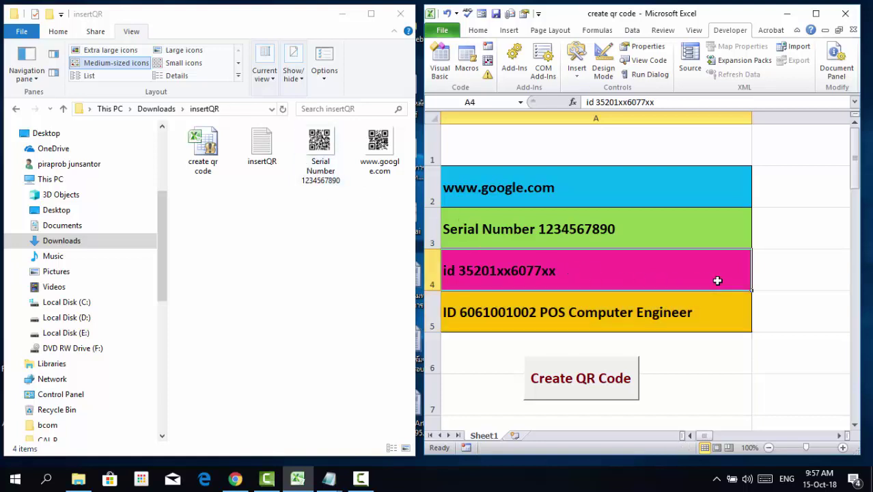
click(627, 401)
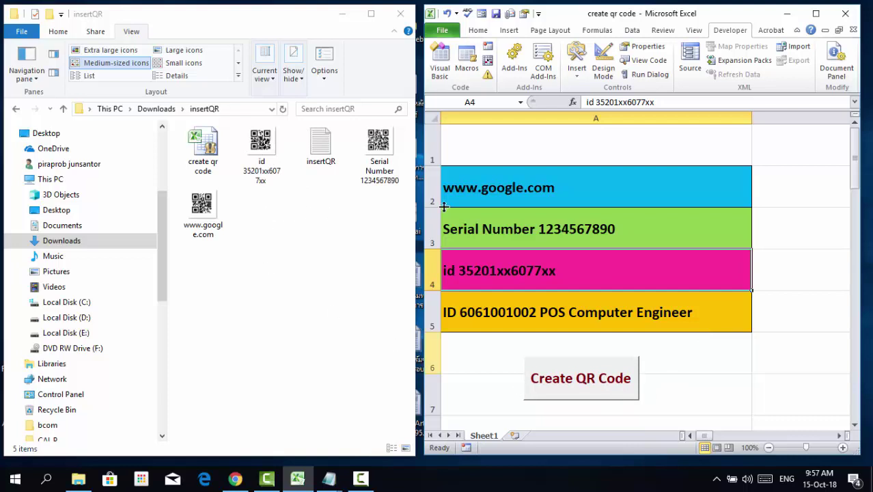
click(710, 324)
click(622, 391)
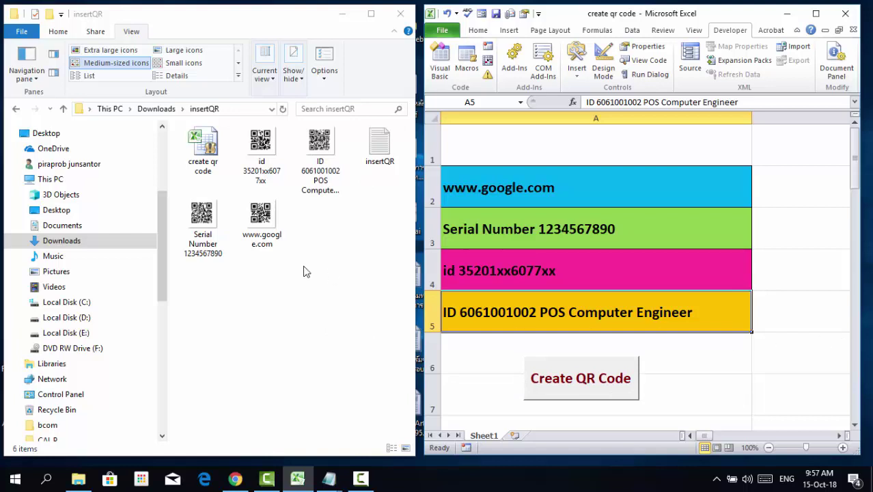
Delete the four test QR images, then generate QR codes for all of A2:A5 at once
drag(302, 267, 261, 171)
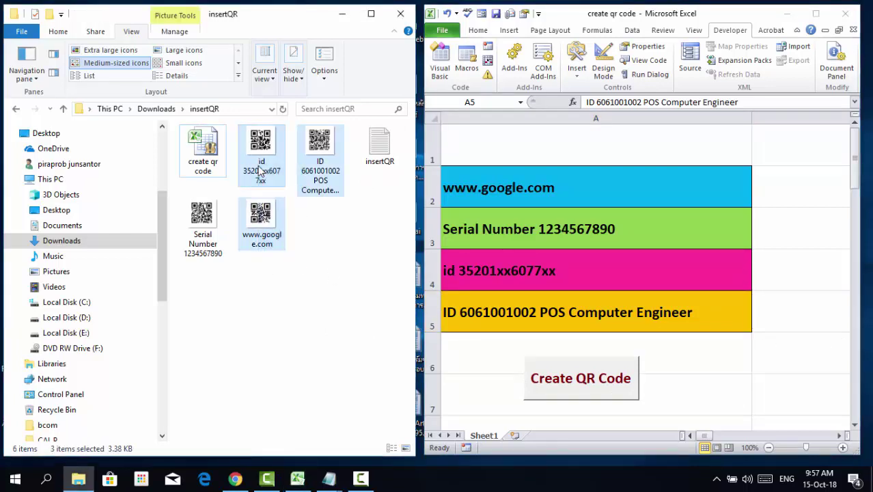
key(Delete)
click(333, 156)
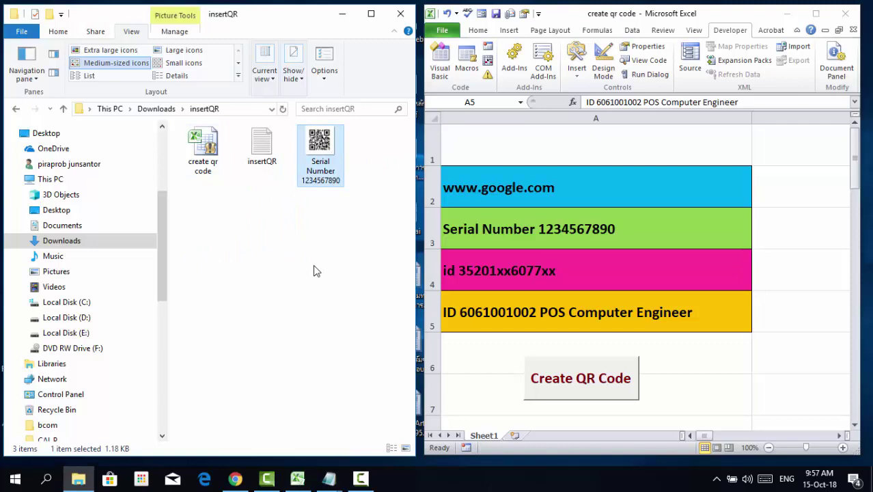
key(Delete)
click(727, 178)
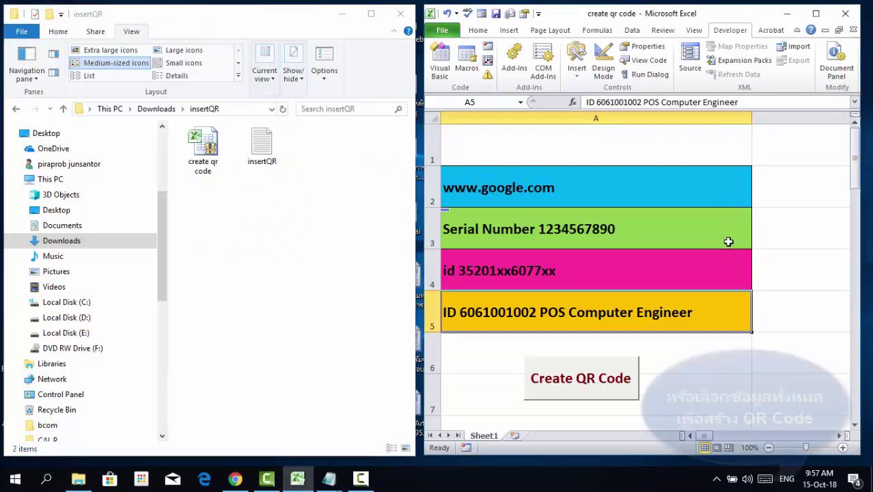
drag(717, 192, 713, 305)
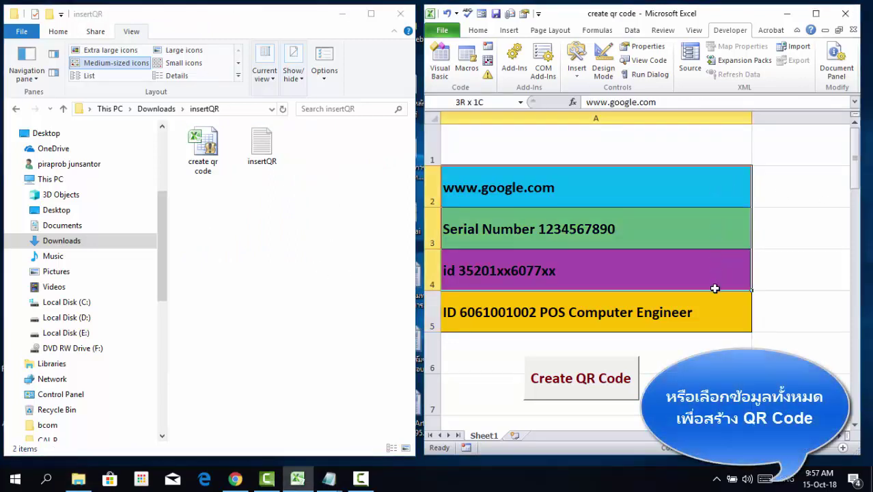
click(601, 390)
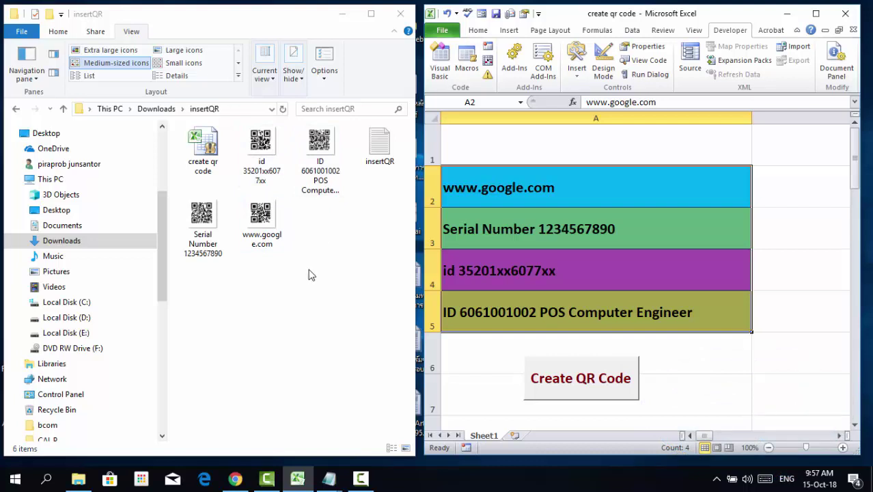
double_click(272, 227)
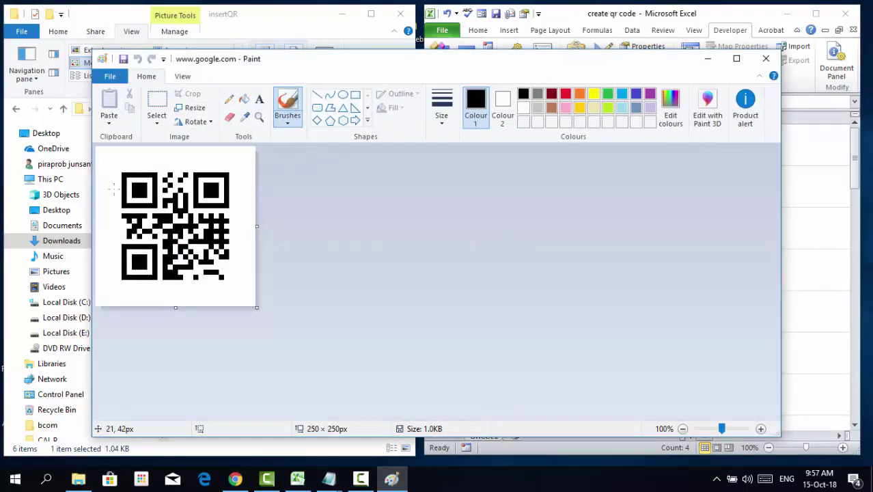
click(766, 58)
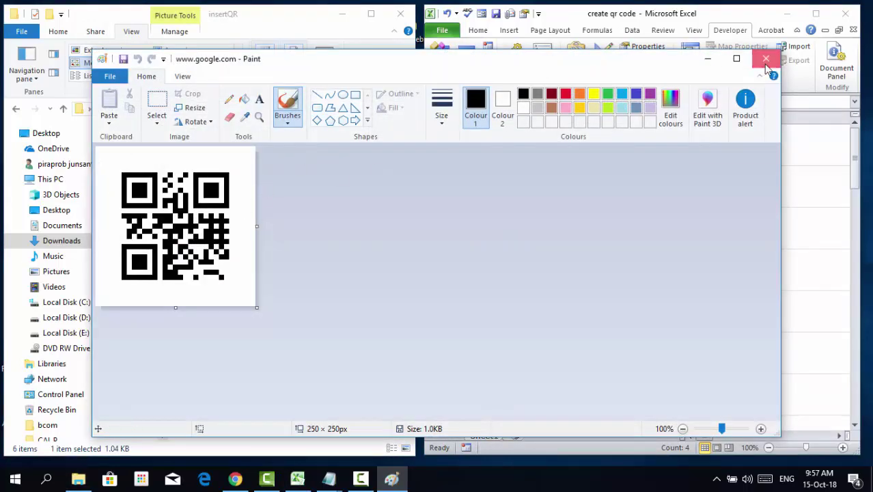